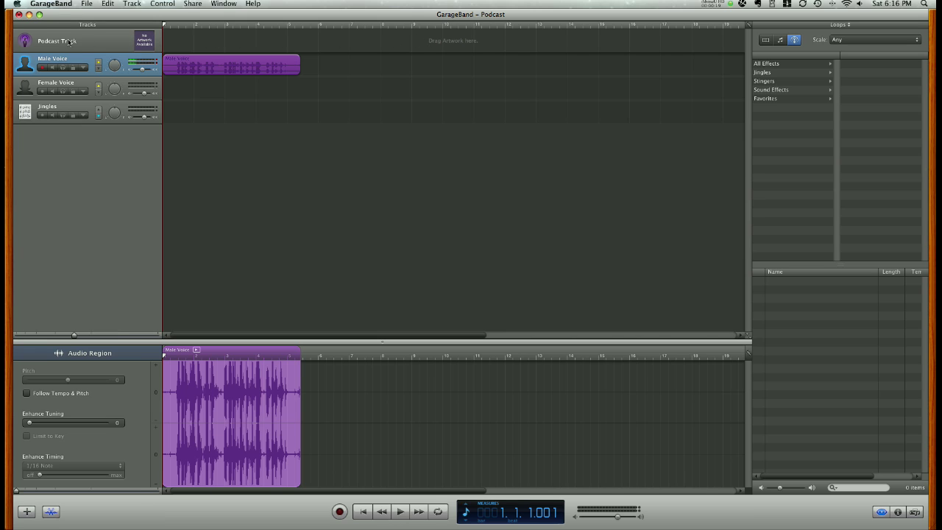
- Select the Podcast Track so the bottom editor shows its Podcast Markers list
click(112, 42)
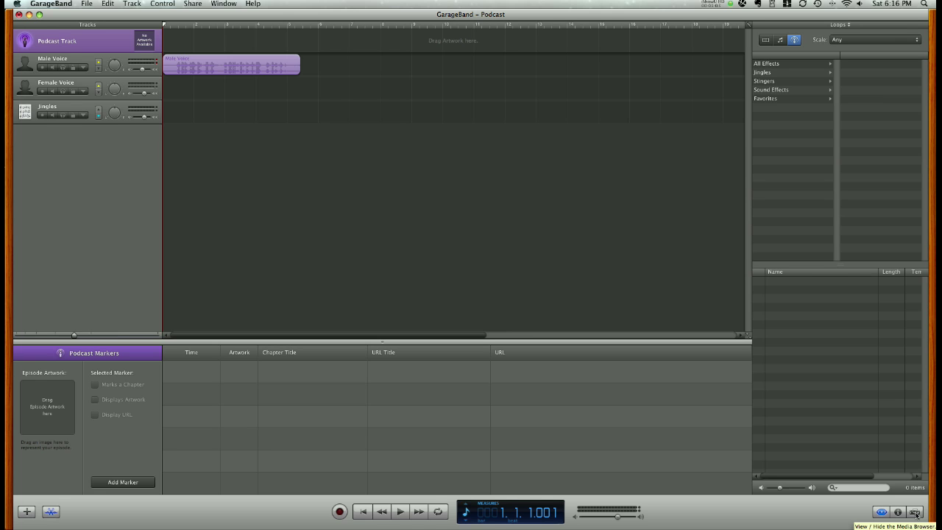
- Show the iPhoto Events list in the Media Browser's Photos section
click(915, 513)
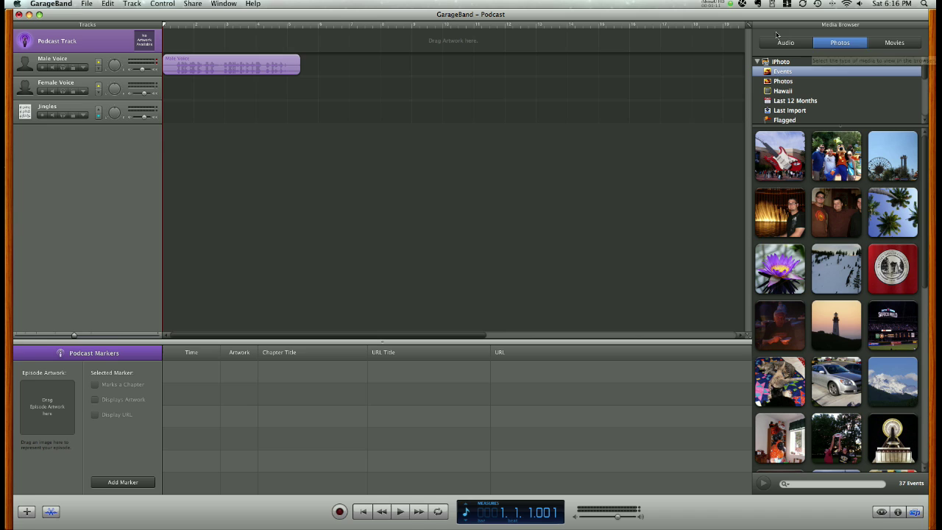
click(850, 46)
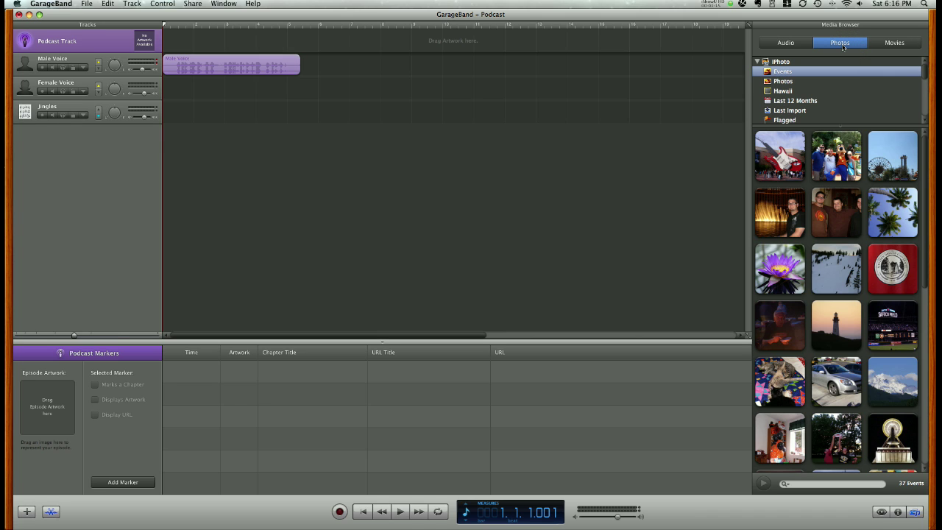
click(758, 61)
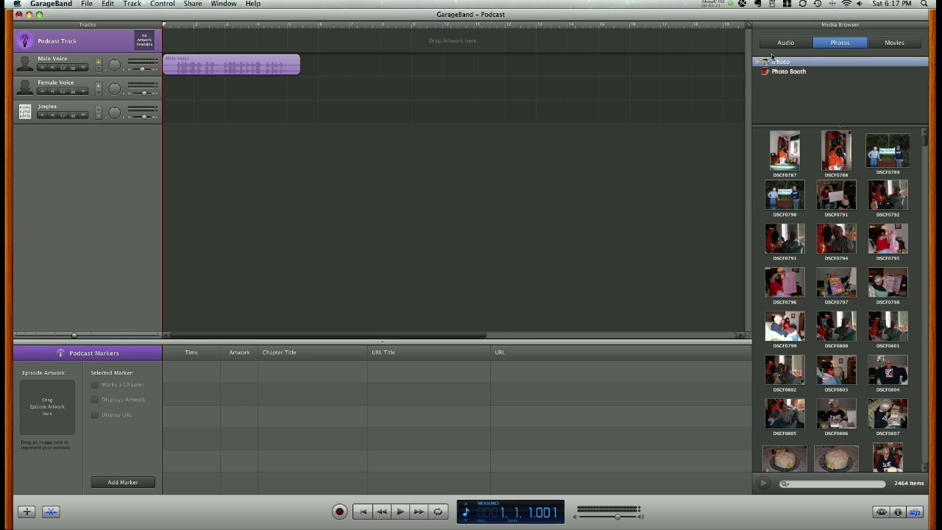
click(758, 63)
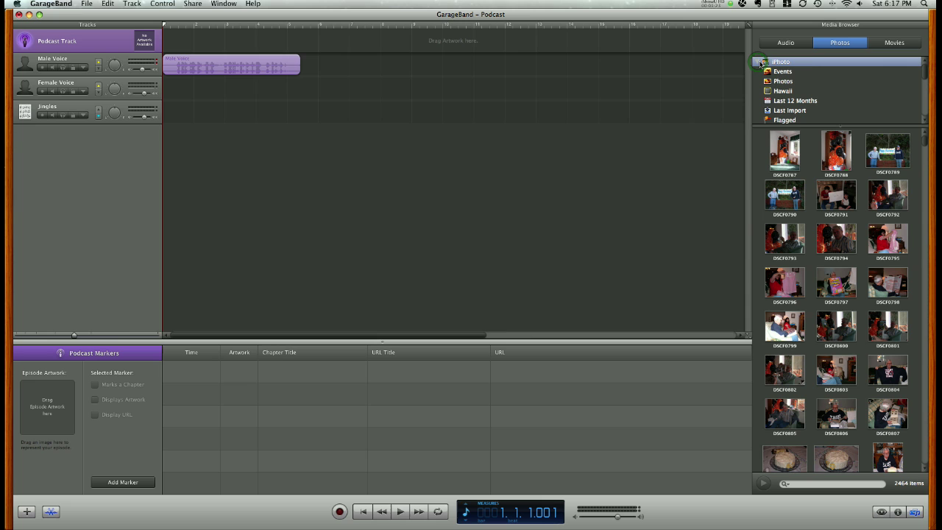
click(784, 71)
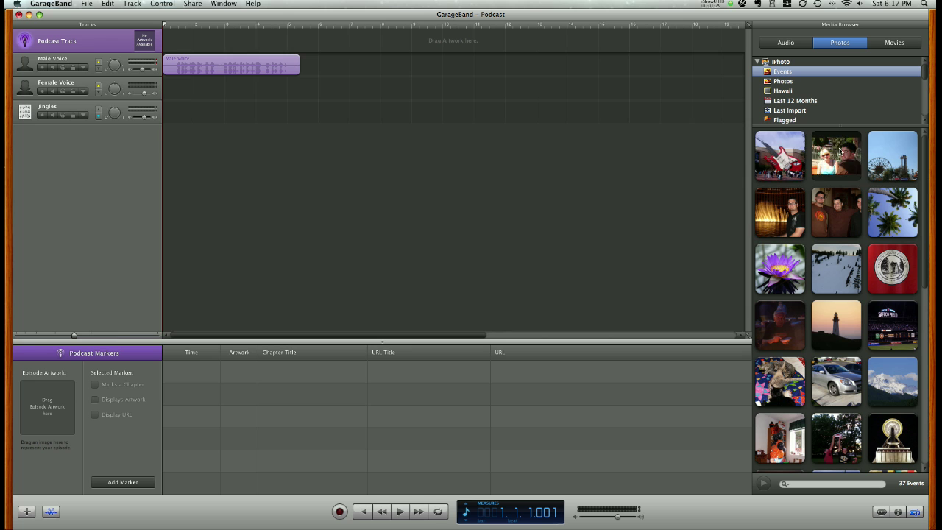
- Open the palm-tree event and select photo DSCF1490
double_click(891, 207)
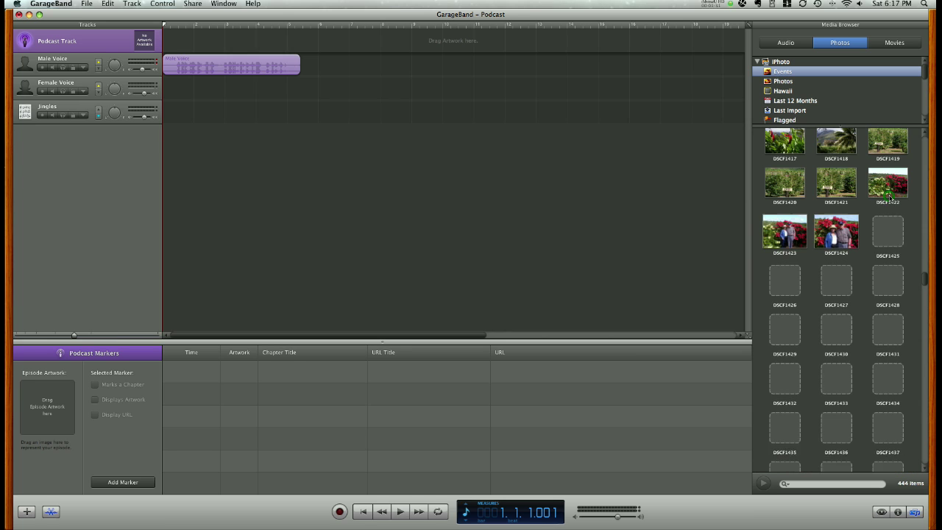
scroll(891, 200, down, 15)
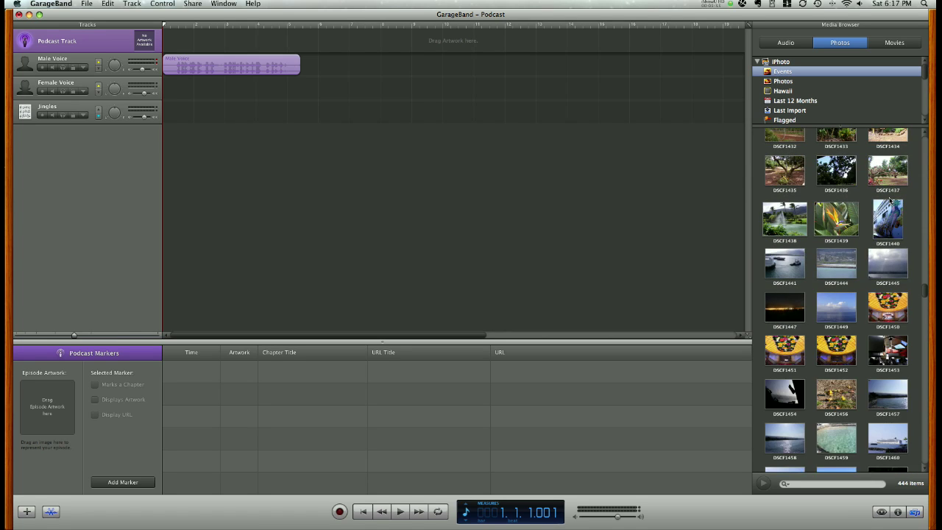
scroll(891, 200, down, 5)
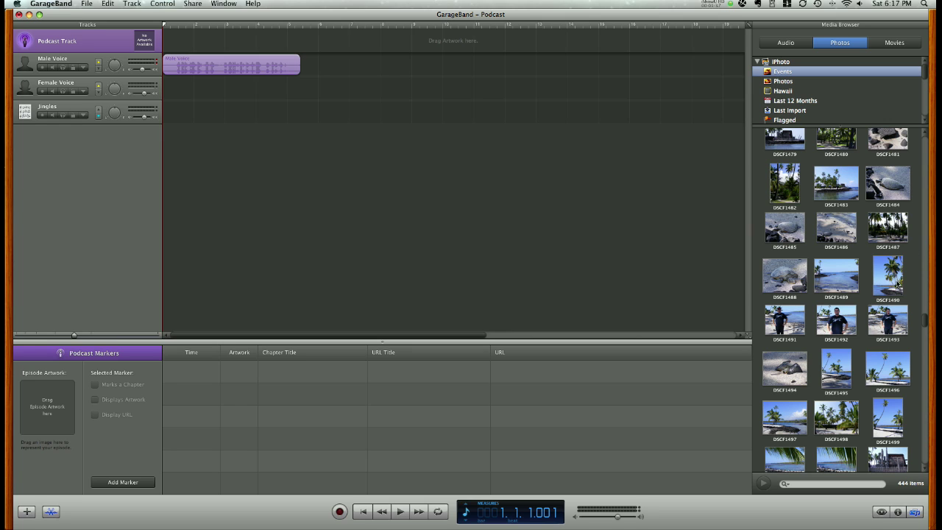
click(891, 282)
click(890, 277)
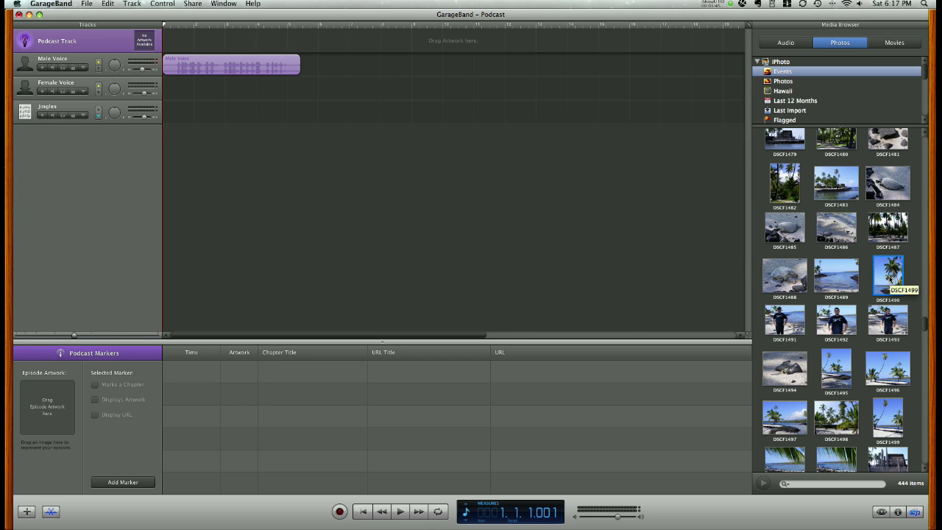
- Place DSCF1490 on the Podcast Track at 00:00:00.000 and trim its region shorter
mouse_move(890, 277)
mouse_down()
mouse_move(771, 235)
mouse_move(647, 222)
mouse_move(480, 180)
mouse_move(420, 180)
mouse_up()
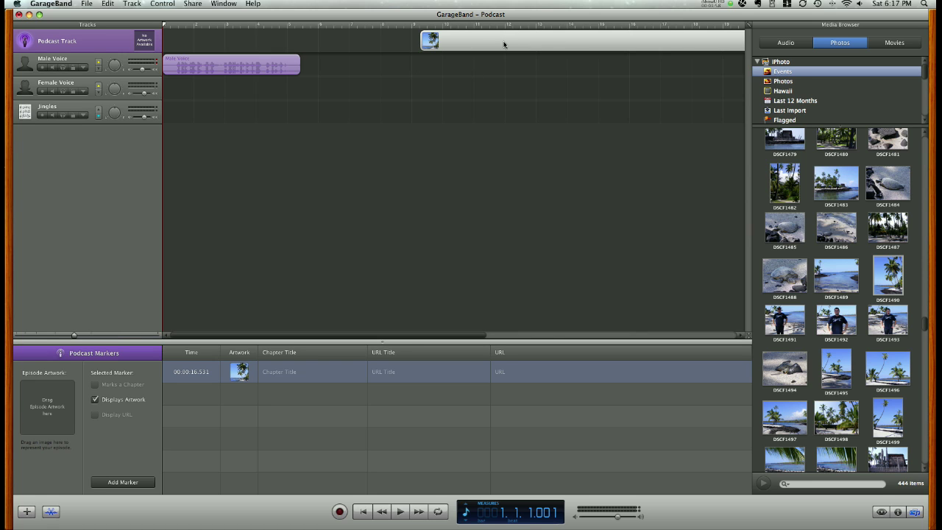
drag(483, 43, 209, 45)
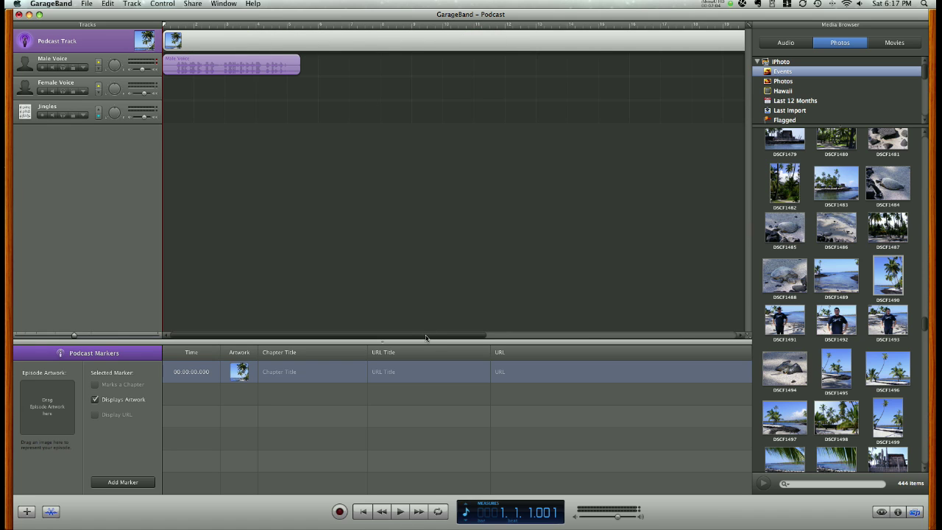
drag(426, 337, 538, 337)
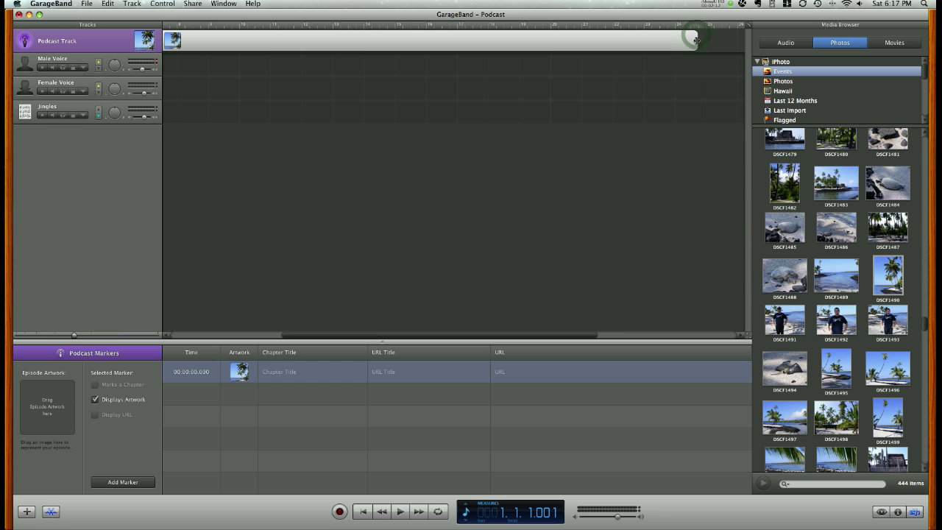
drag(696, 38, 168, 38)
scroll(309, 103, left, 5)
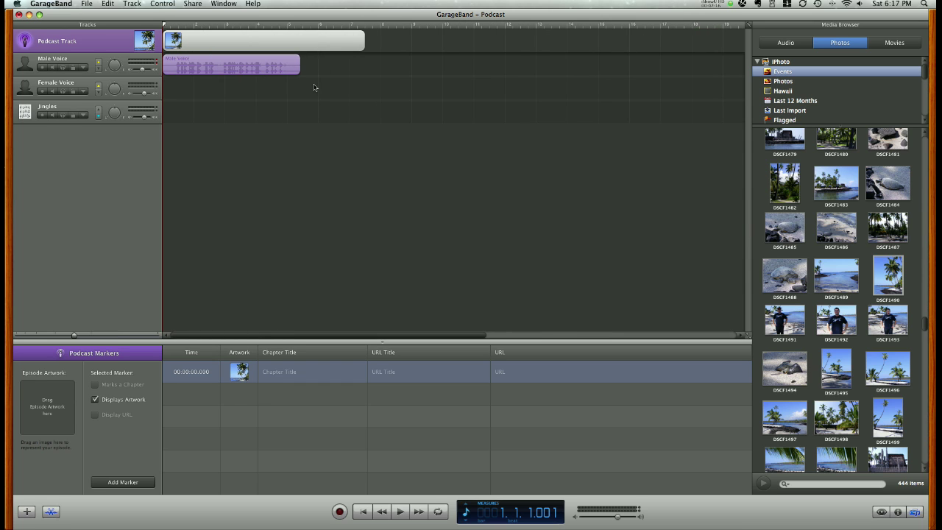
drag(364, 42, 682, 42)
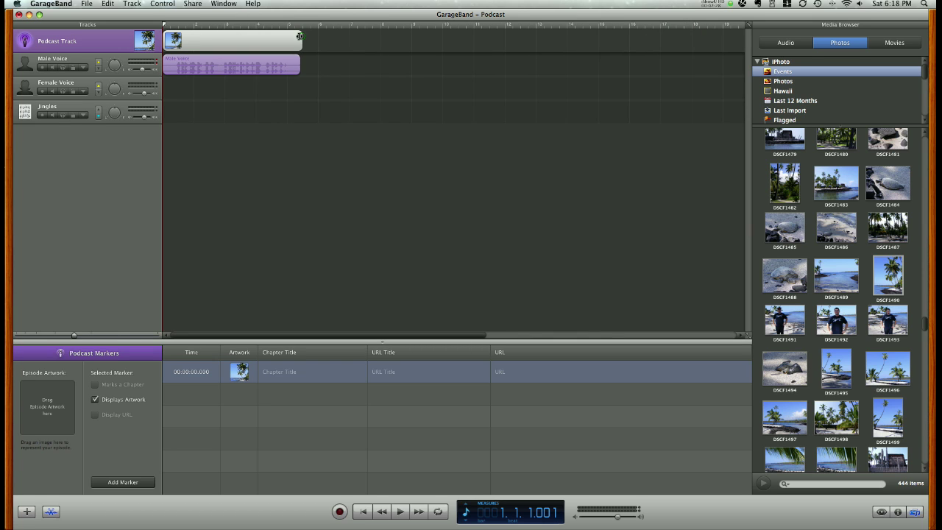
- Slightly shorten the first artwork, then add DSCF1497 right after it at 00:00:08.500, trimmed
drag(299, 37, 294, 37)
drag(778, 420, 526, 199)
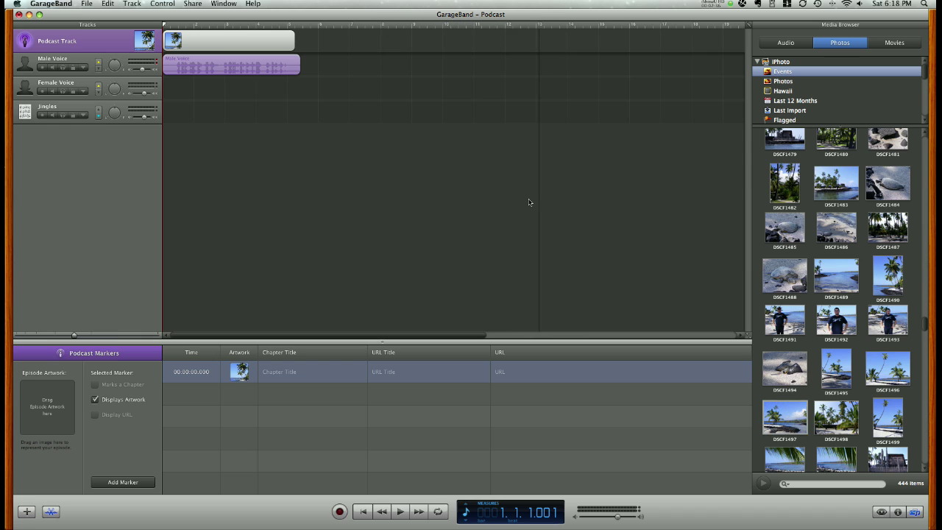
drag(584, 37, 343, 30)
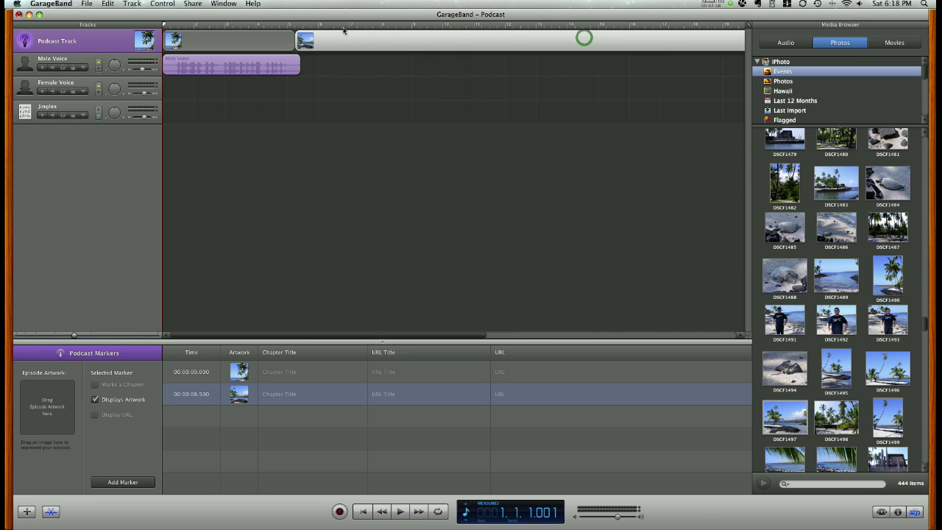
scroll(400, 56, right, 5)
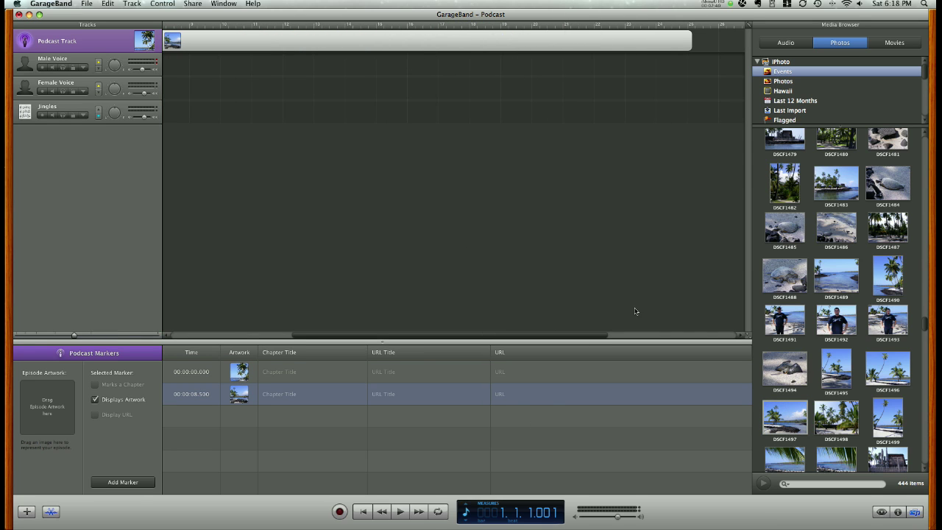
drag(692, 37, 301, 36)
scroll(332, 57, left, 5)
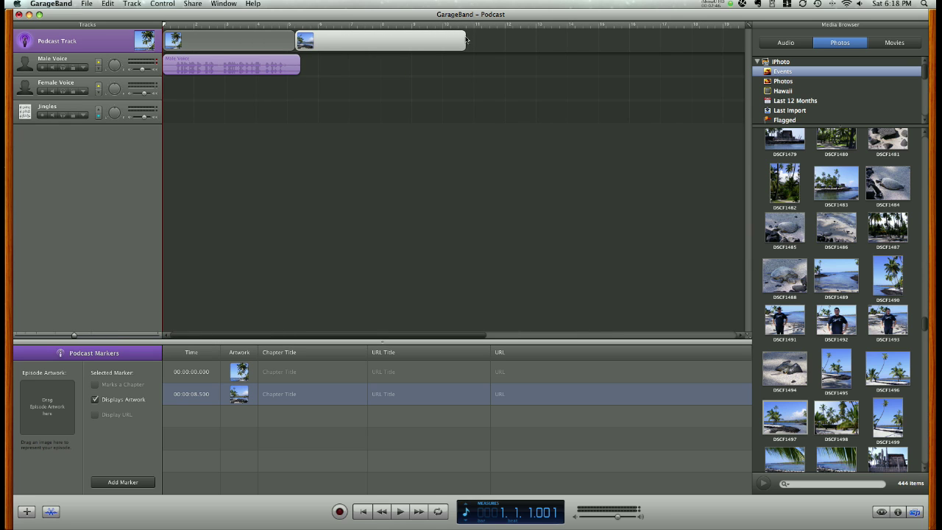
drag(466, 40, 423, 39)
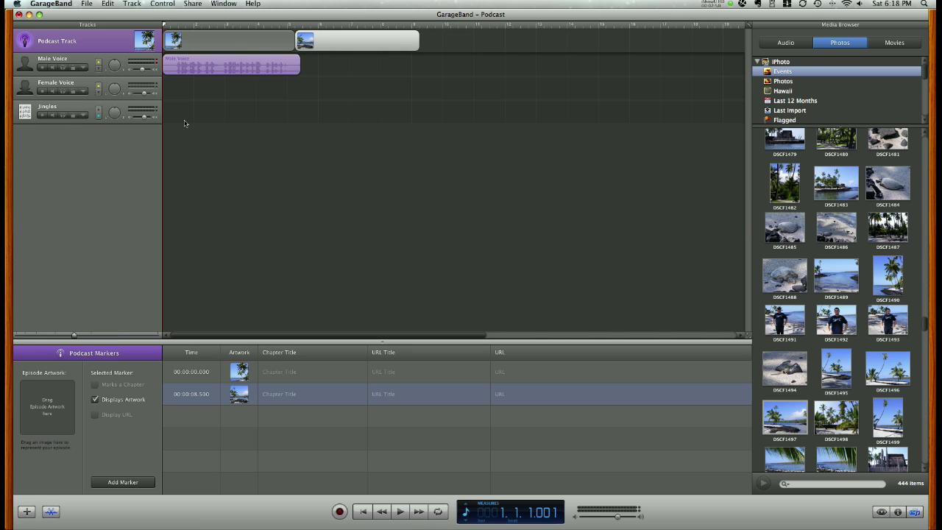
- Add DSCF1498 after the second artwork at about 00:00:16.500 and trim its region
drag(838, 421, 440, 45)
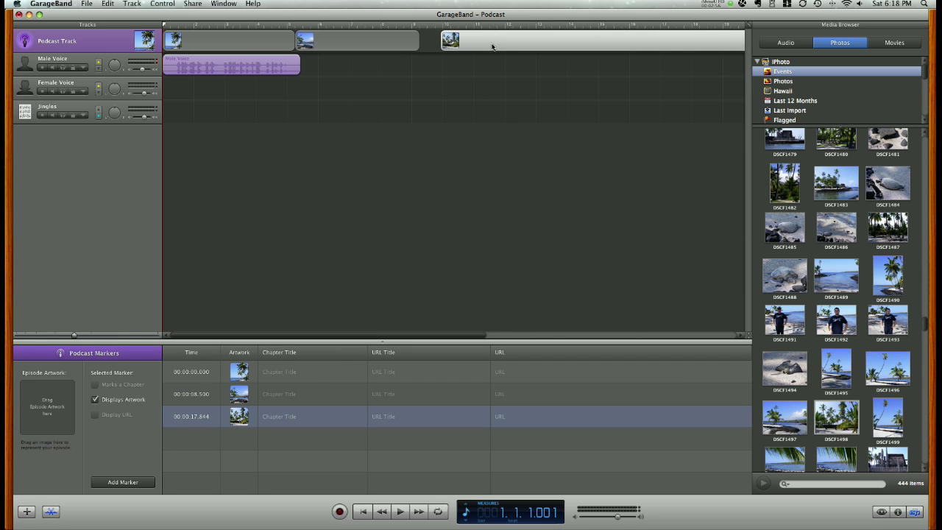
scroll(478, 44, right, 15)
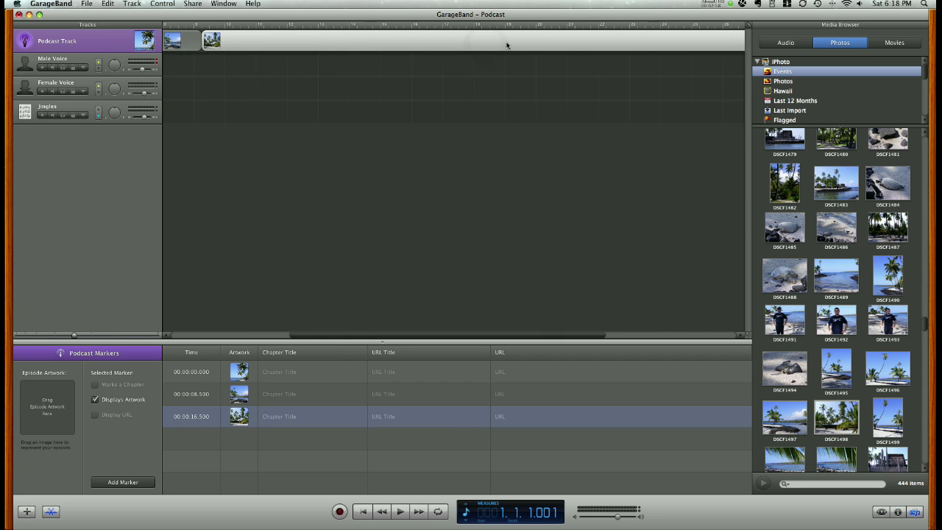
drag(679, 41, 207, 43)
scroll(281, 49, left, 8)
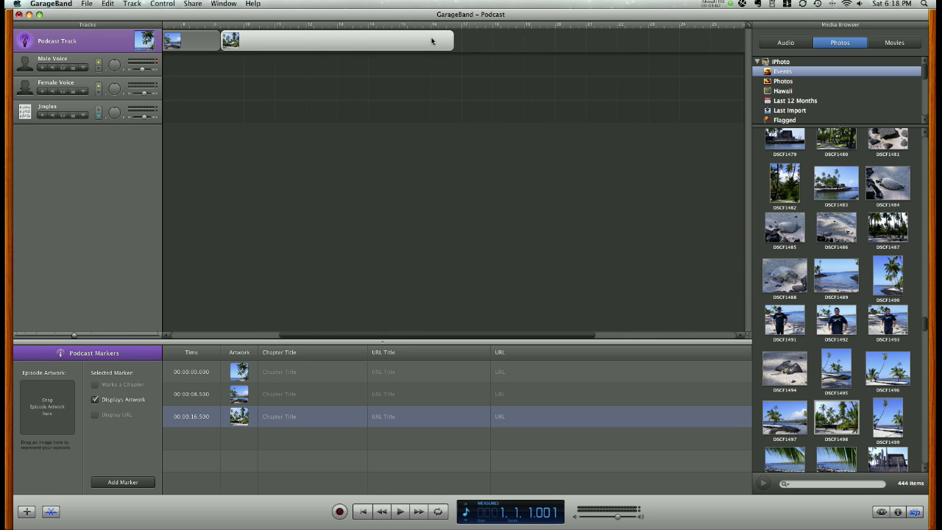
drag(456, 41, 354, 41)
scroll(400, 56, left, 3)
scroll(399, 55, left, 4)
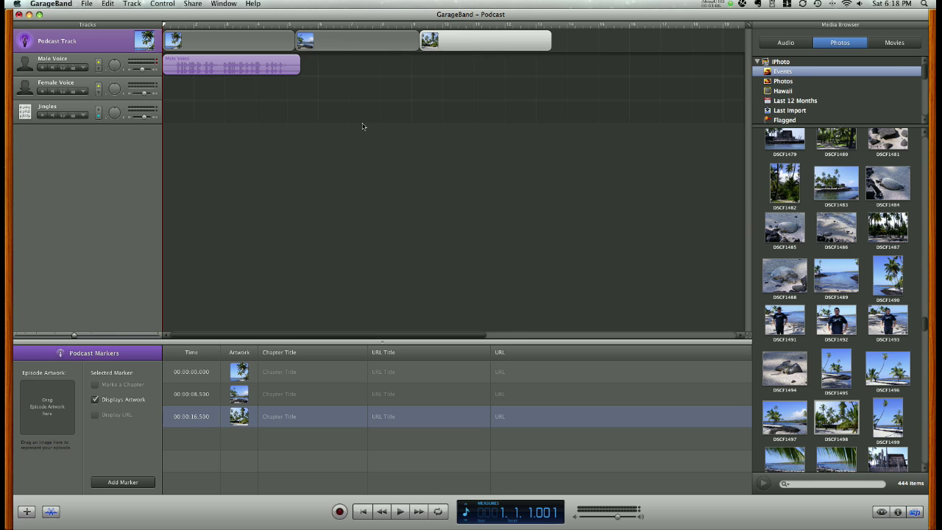